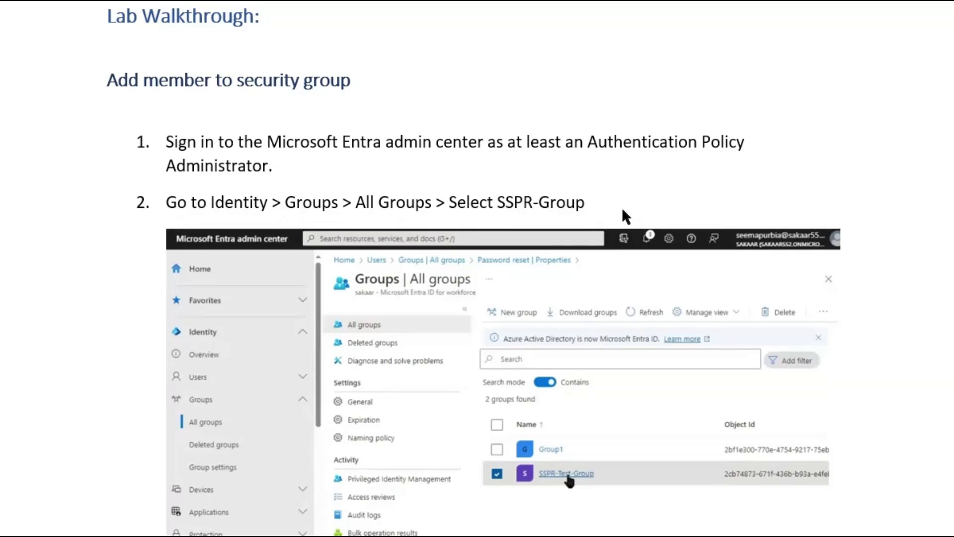
Open the Members page of SSPR-Test-Group from Identity > Groups > All groups.
scroll(623, 210, "down", 1)
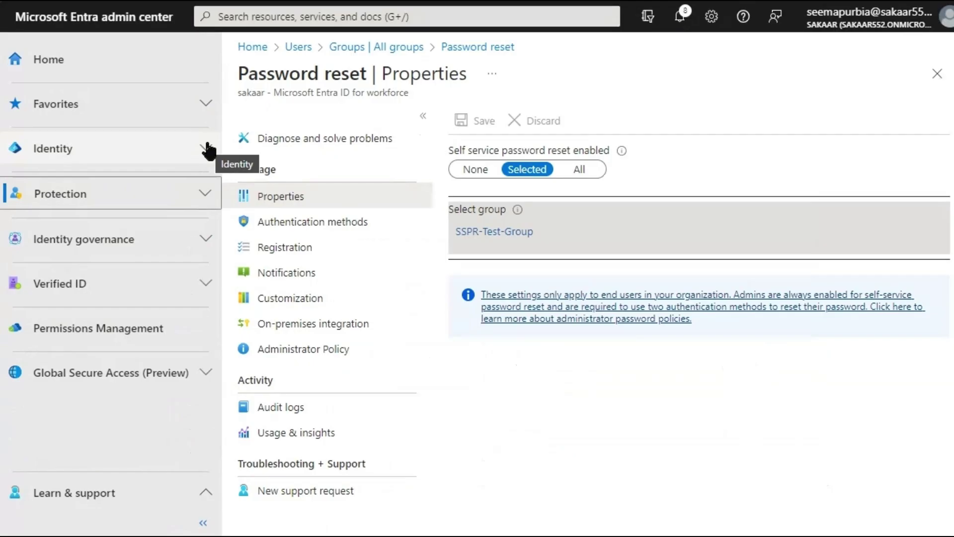
left_click(198, 148)
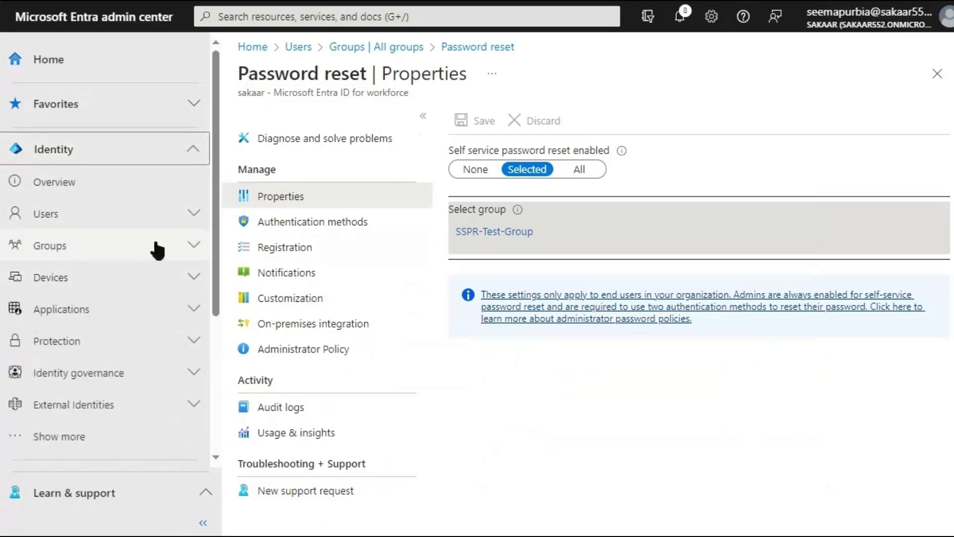
left_click(191, 246)
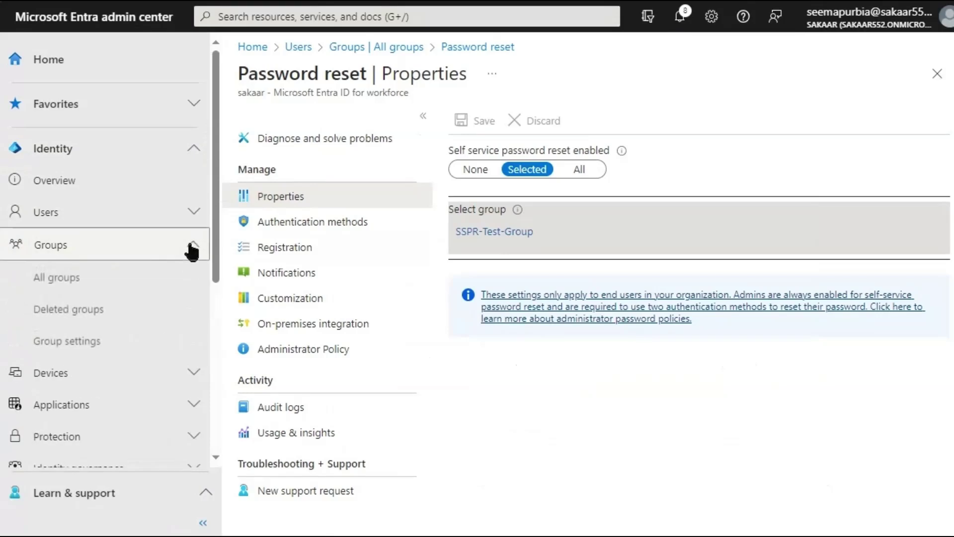
left_click(56, 278)
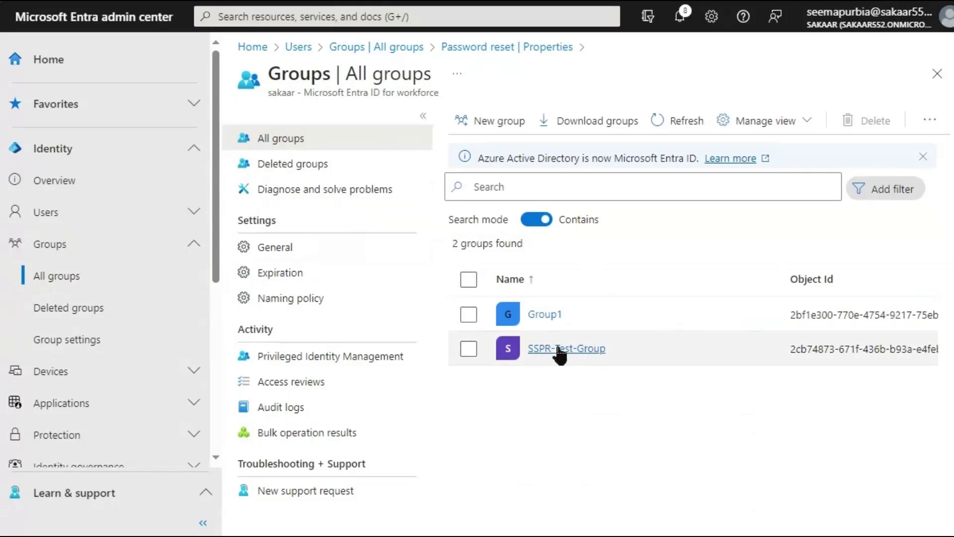
left_click(569, 354)
left_click(569, 350)
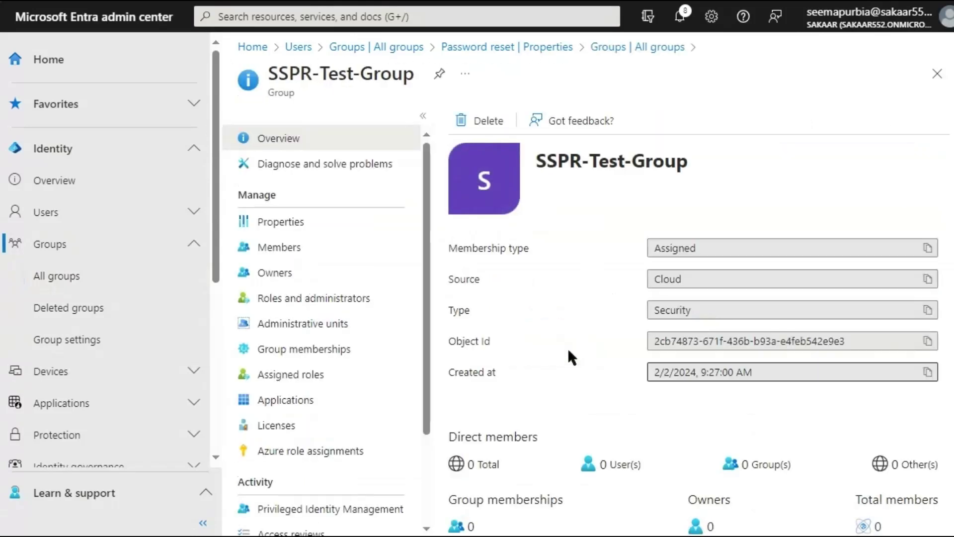
left_click(271, 253)
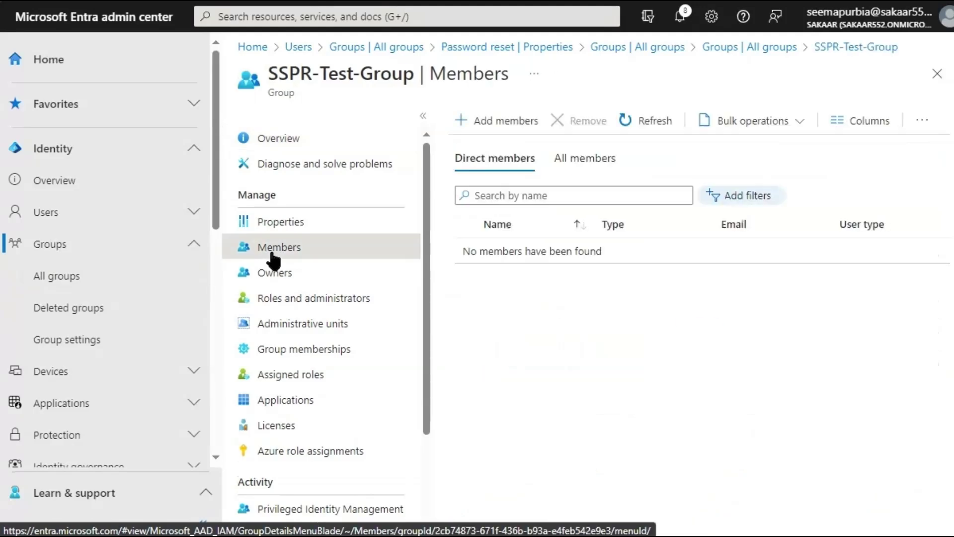
Add the SSPR TEST user as a member and refresh the members list.
left_click(496, 122)
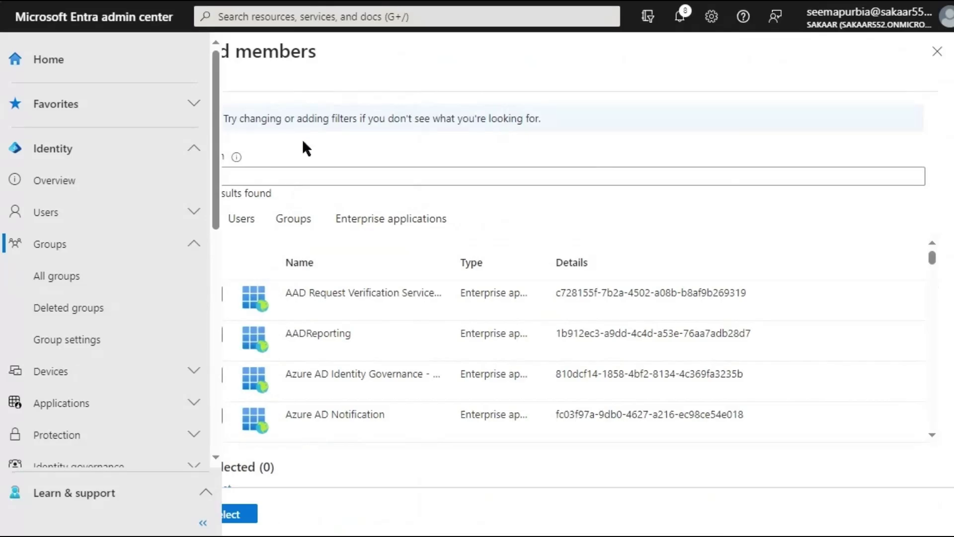
left_click(202, 521)
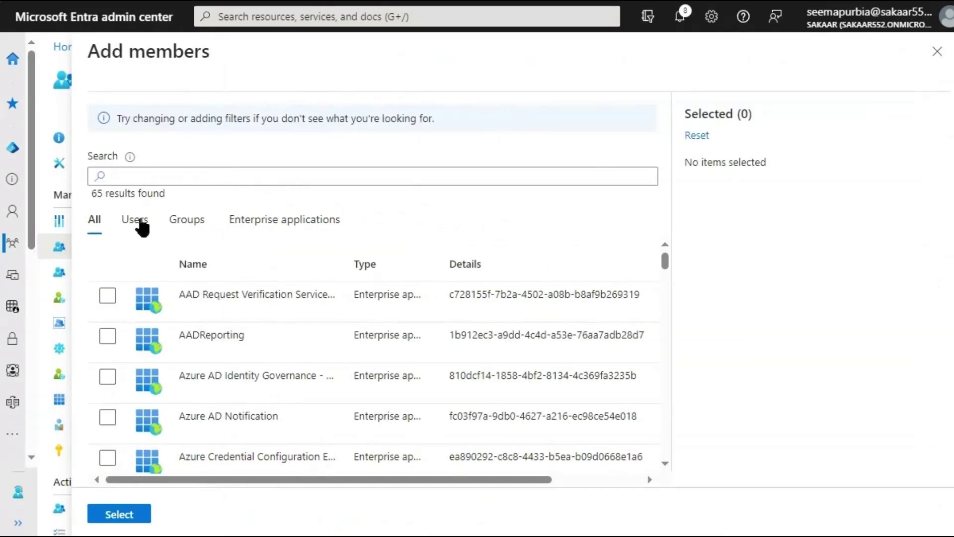
left_click(139, 220)
left_click(107, 338)
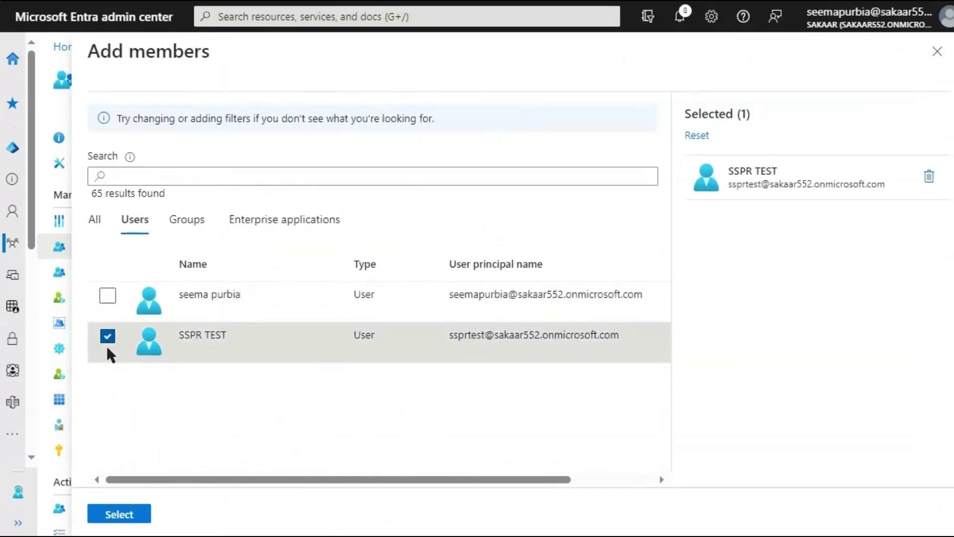
left_click(119, 514)
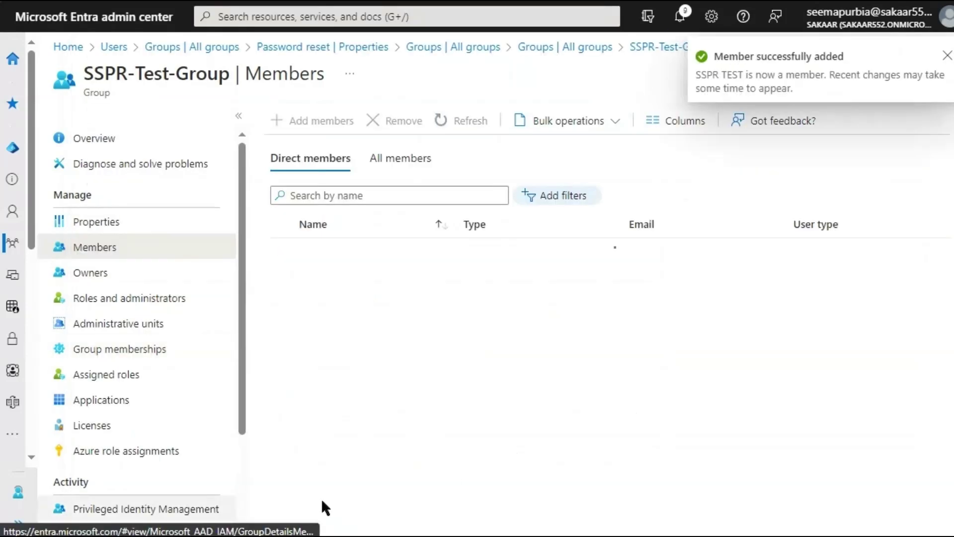
left_click(442, 122)
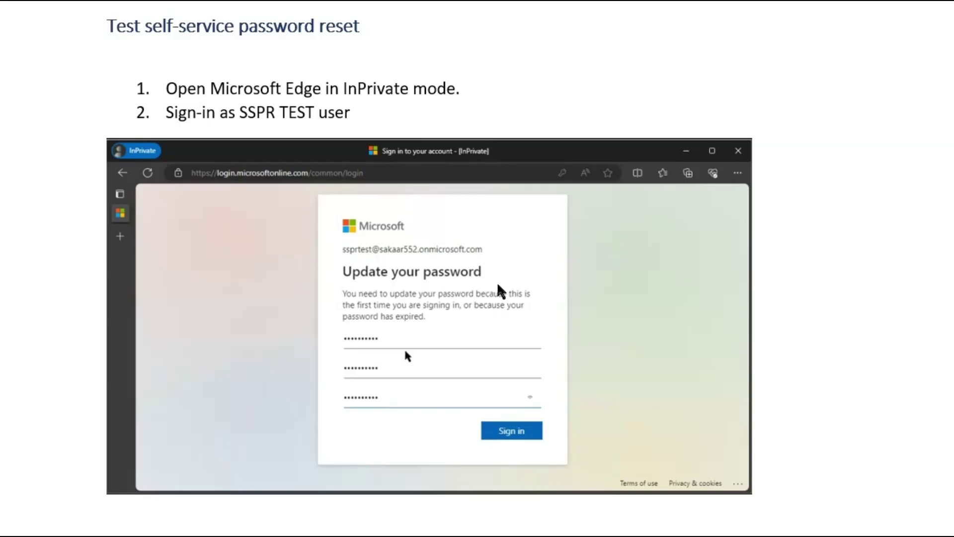
Scroll the walkthrough down to the Test self-service password reset section.
scroll(501, 291, "down", 2)
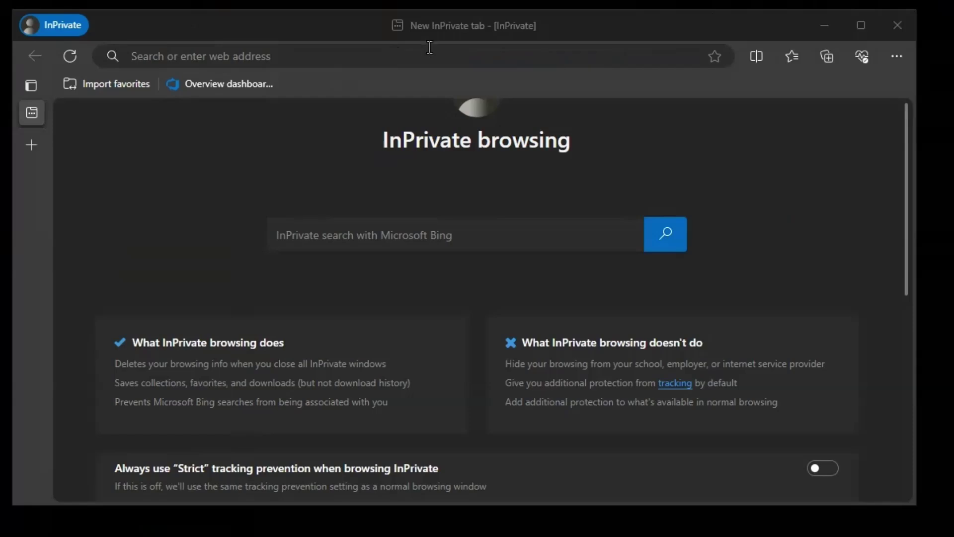
Go to office.com and begin signing in to Microsoft 365.
left_click(449, 36)
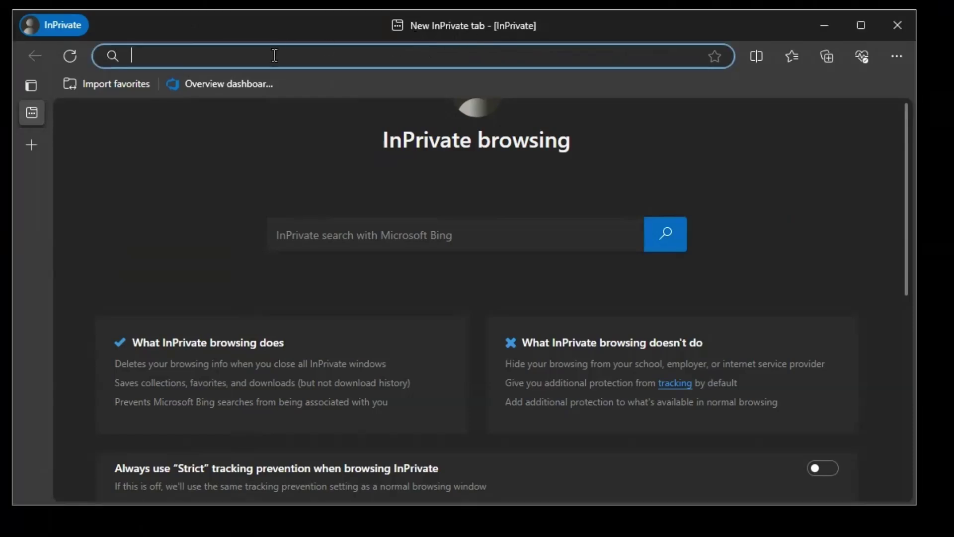
type("office.com")
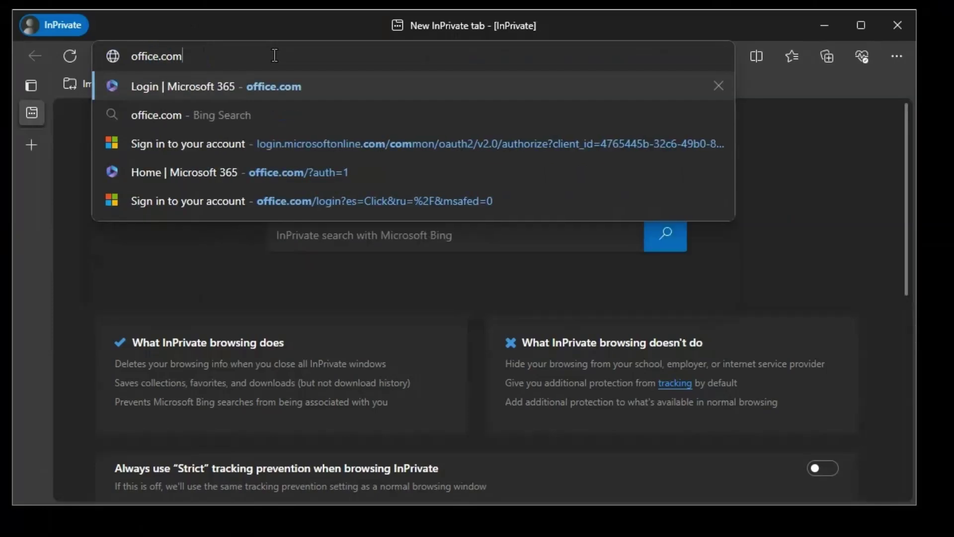
key("Return")
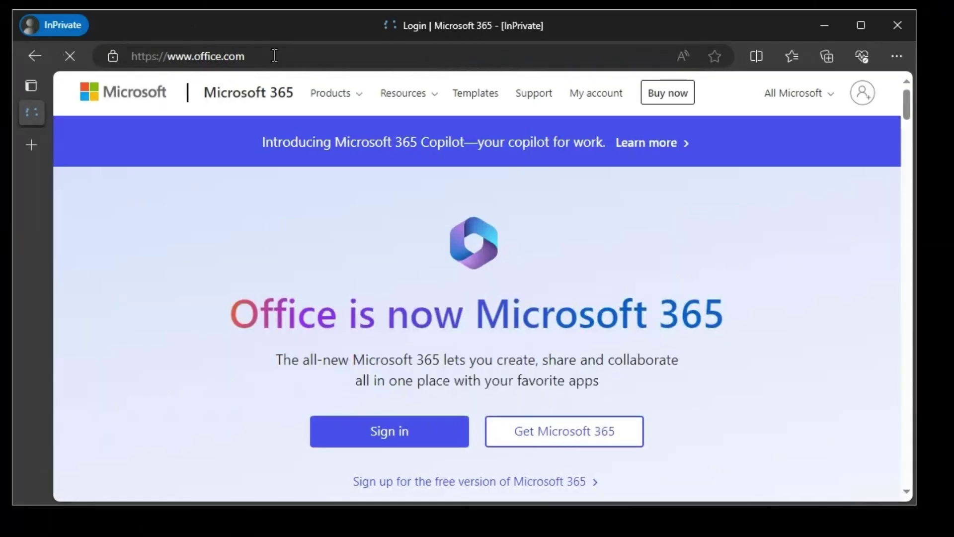
left_click(392, 435)
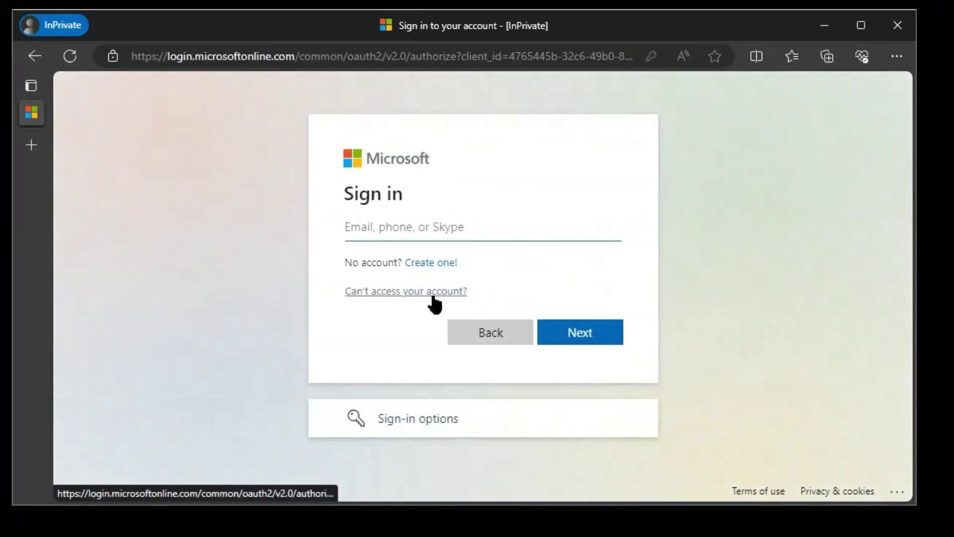
Sign in as the SSPR TEST user and submit a new password on the update form.
key("ctrl+v")
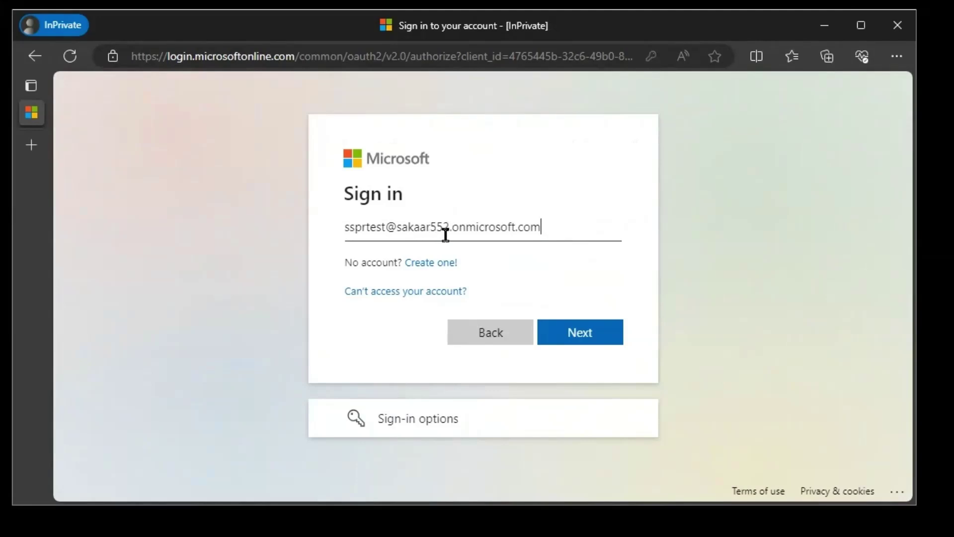
left_click(552, 231)
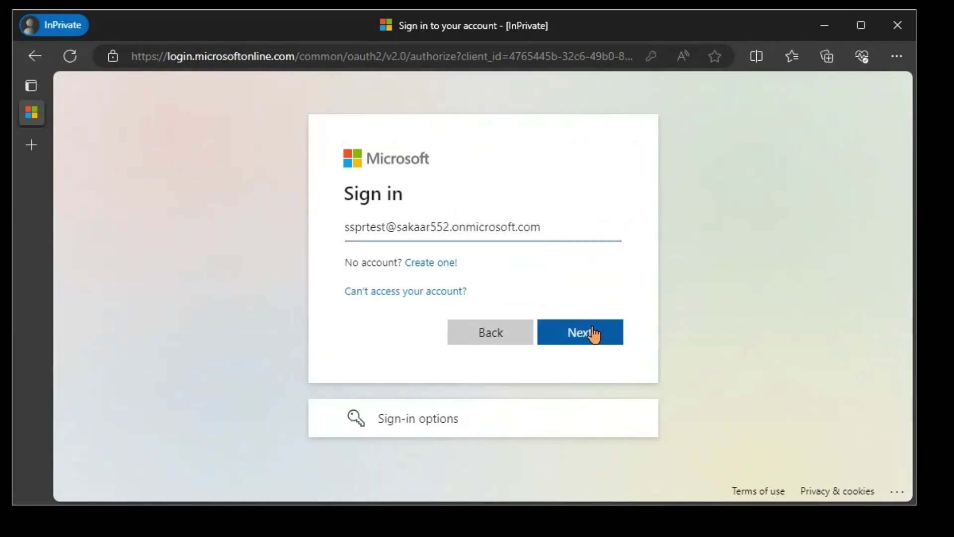
left_click(593, 333)
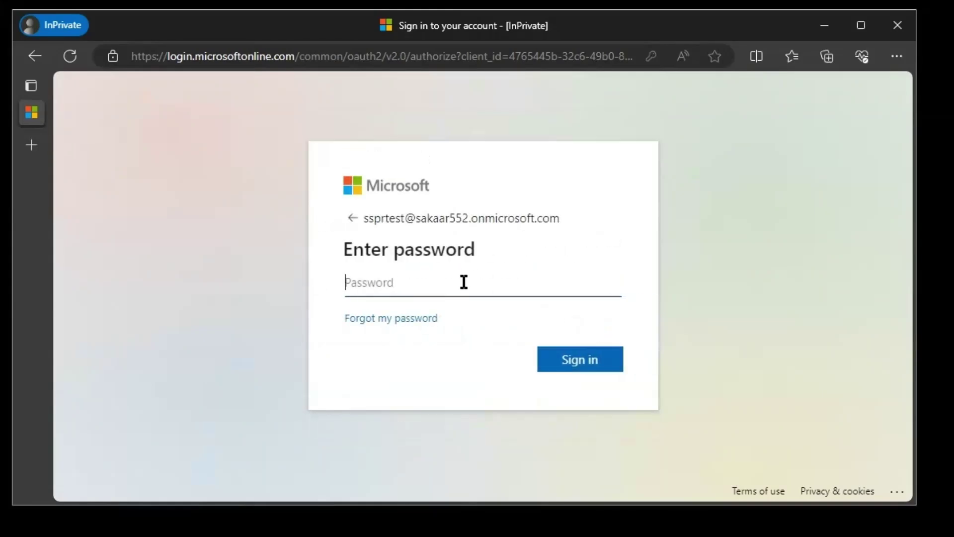
type("**********")
key("Return")
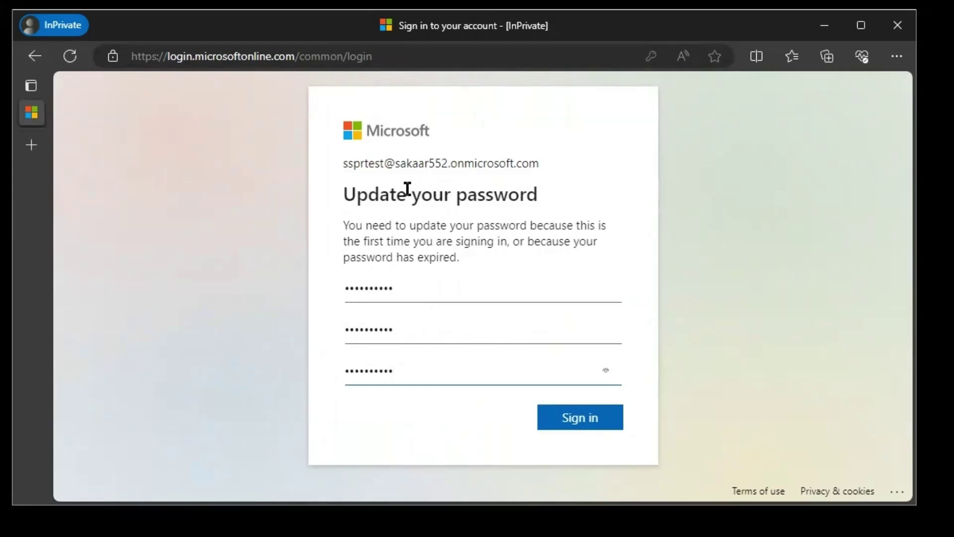
left_click(586, 422)
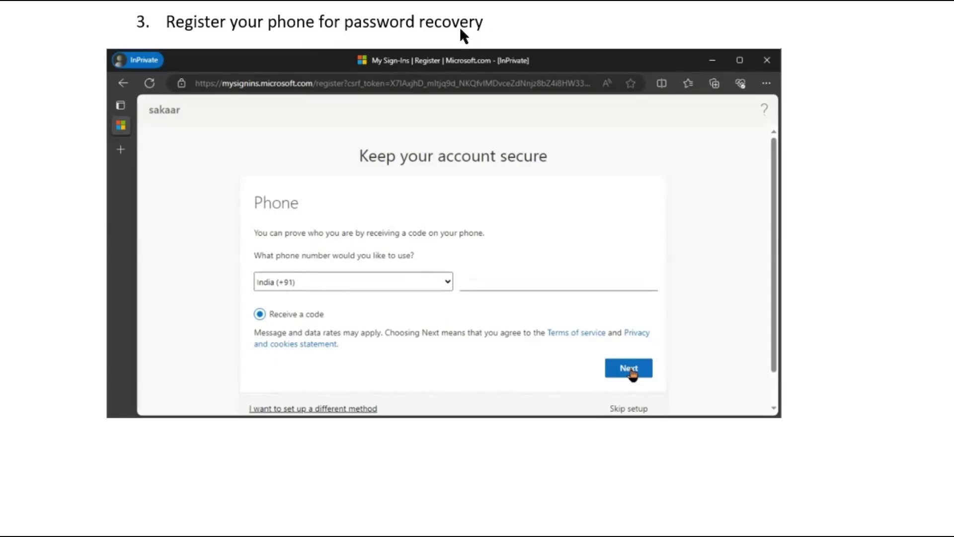
scroll(585, 198, "up", 1)
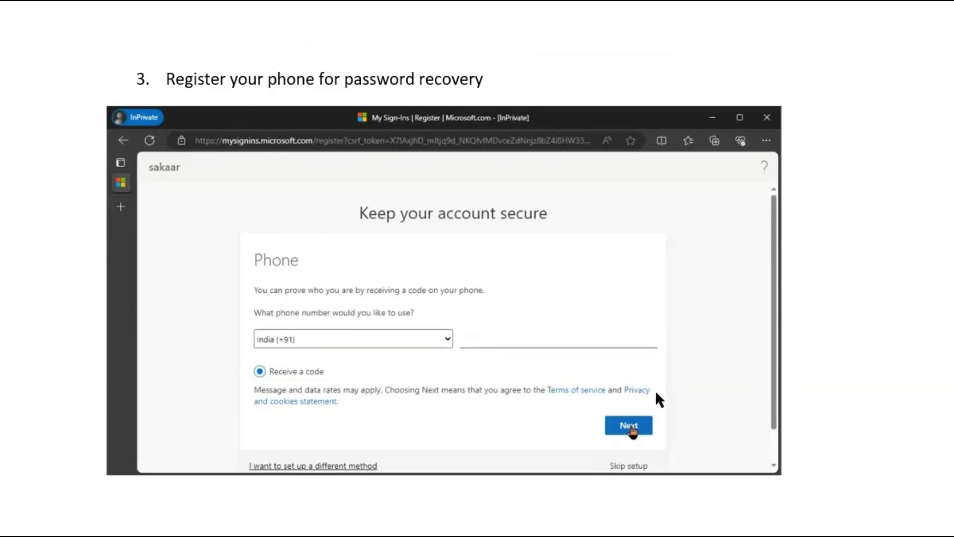
scroll(547, 384, "down", 10)
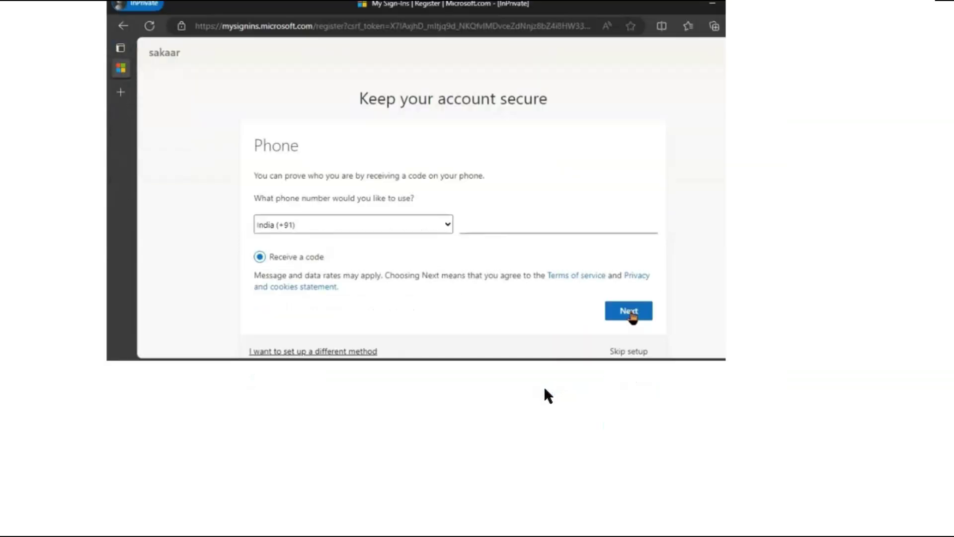
scroll(541, 371, "down", 3)
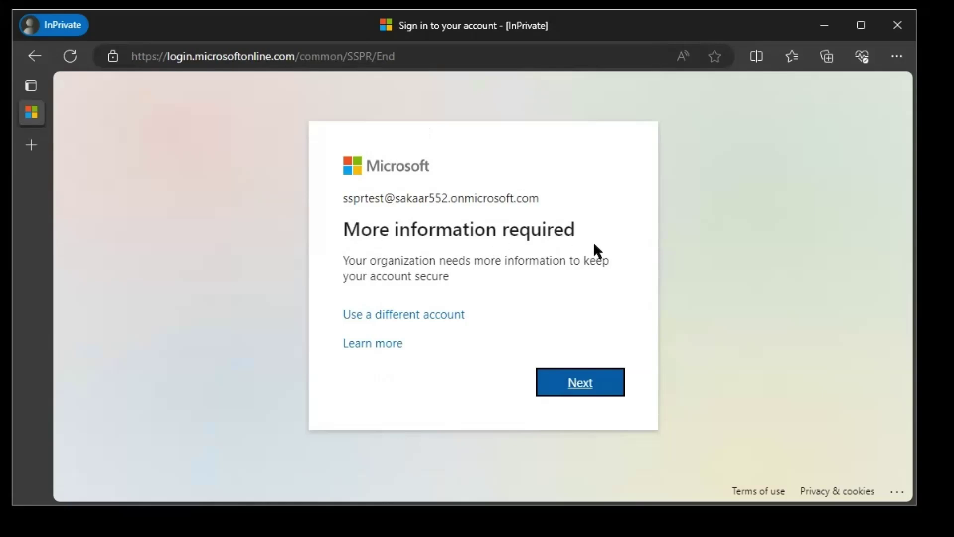
Register the test user's India (+91) phone number, verifying it with the texted code.
left_click(580, 383)
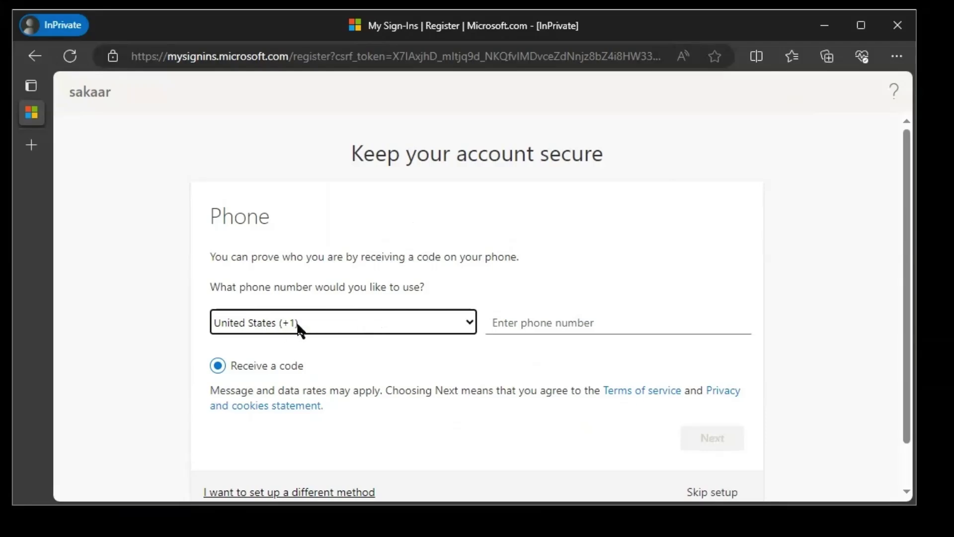
left_click(396, 325)
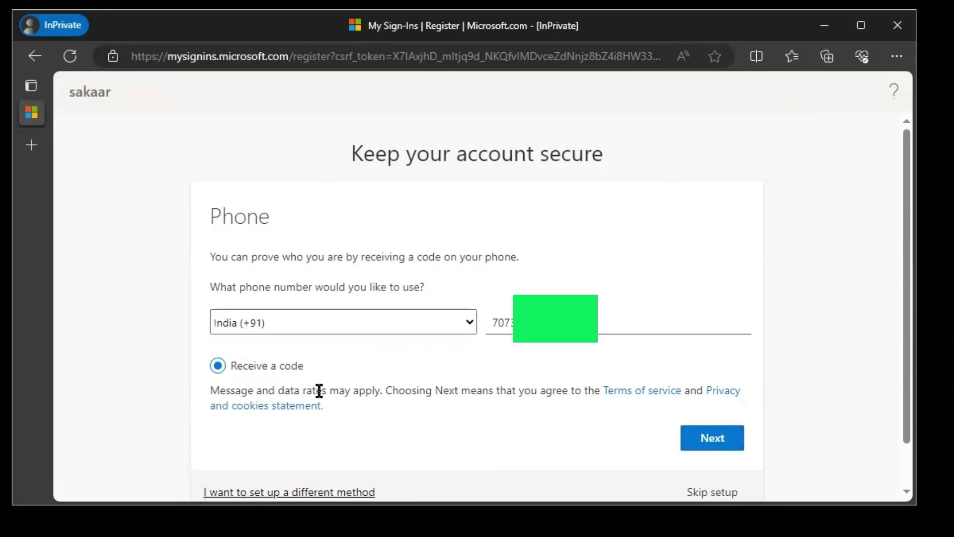
left_click(715, 444)
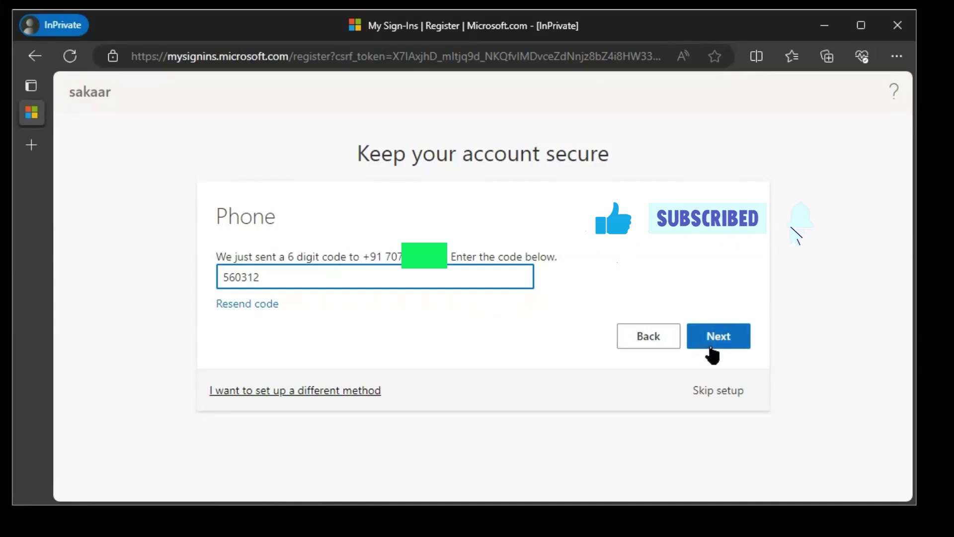
left_click(725, 342)
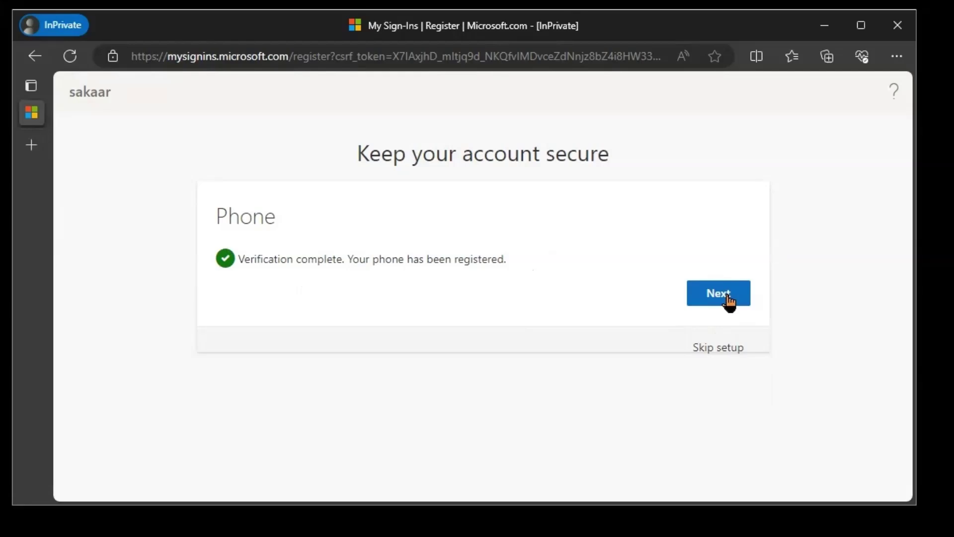
left_click(728, 298)
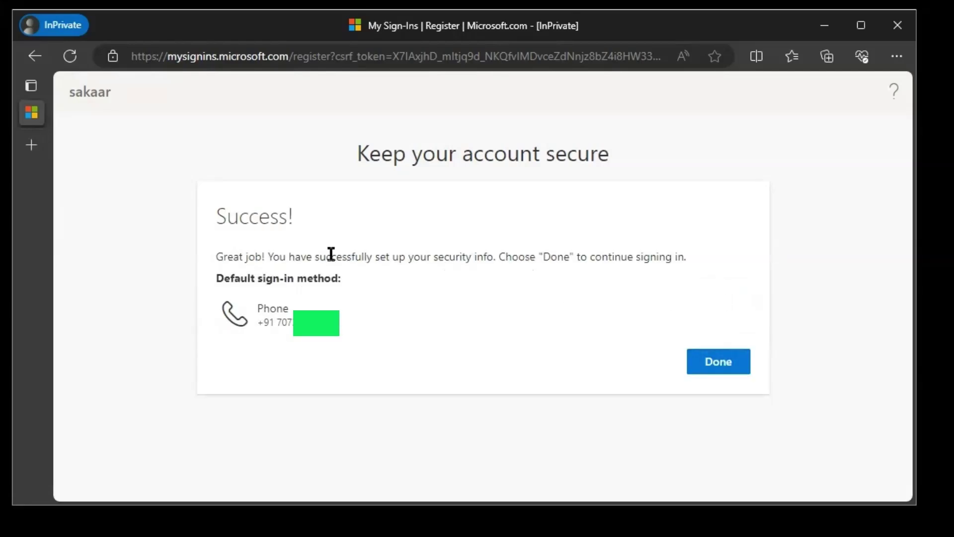
left_click(723, 367)
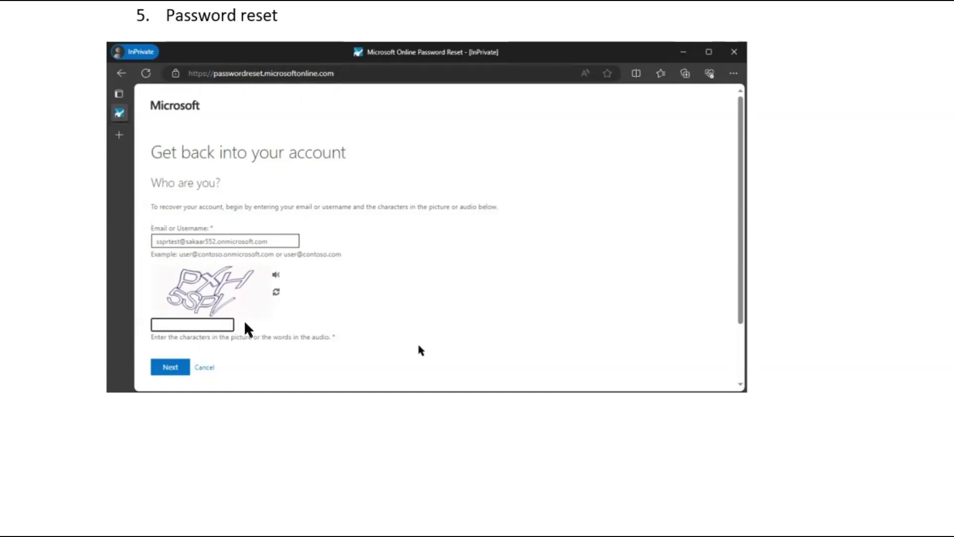
Scroll through the walkthrough's password reset steps 5–7.
scroll(247, 321, "down", 10)
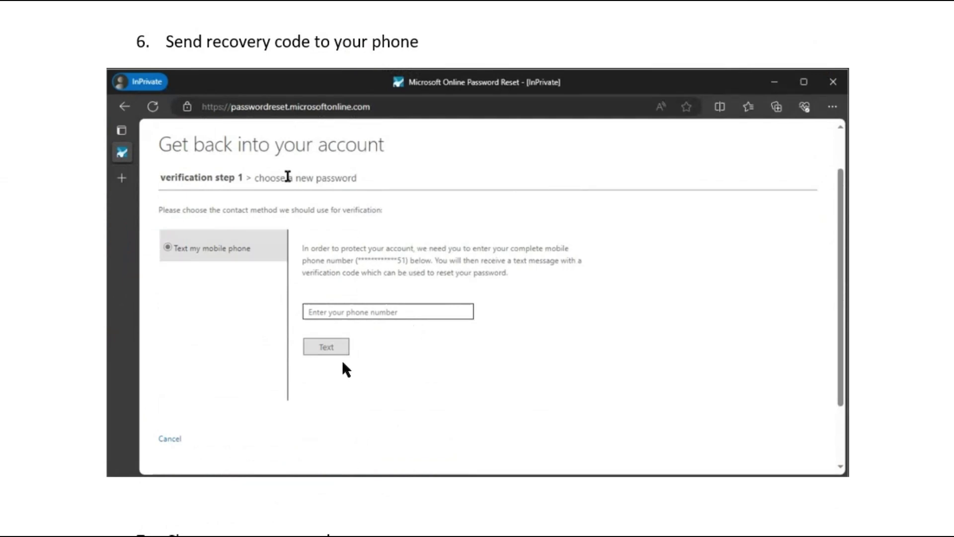
scroll(343, 362, "down", 10)
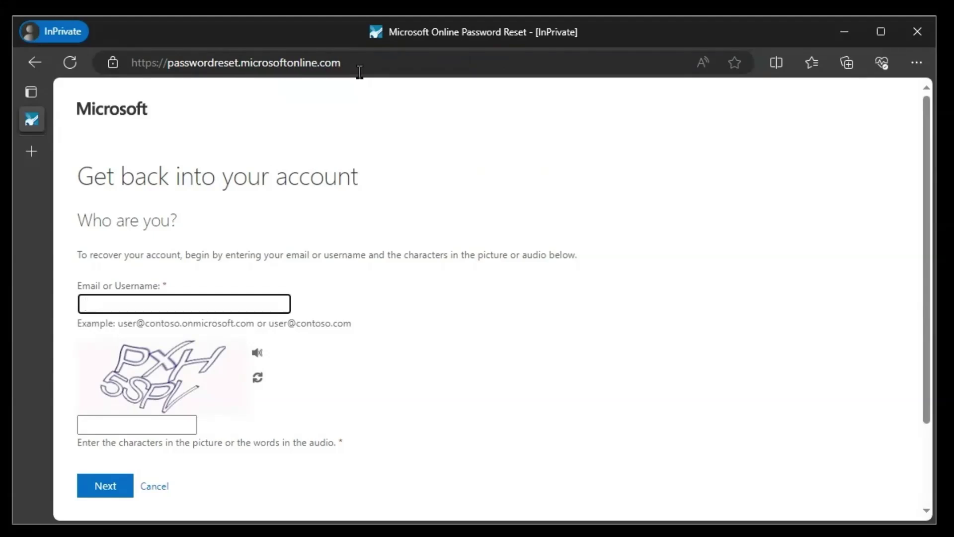
Submit the test user's sign-in name and the captcha characters on the reset page.
key("ctrl+v")
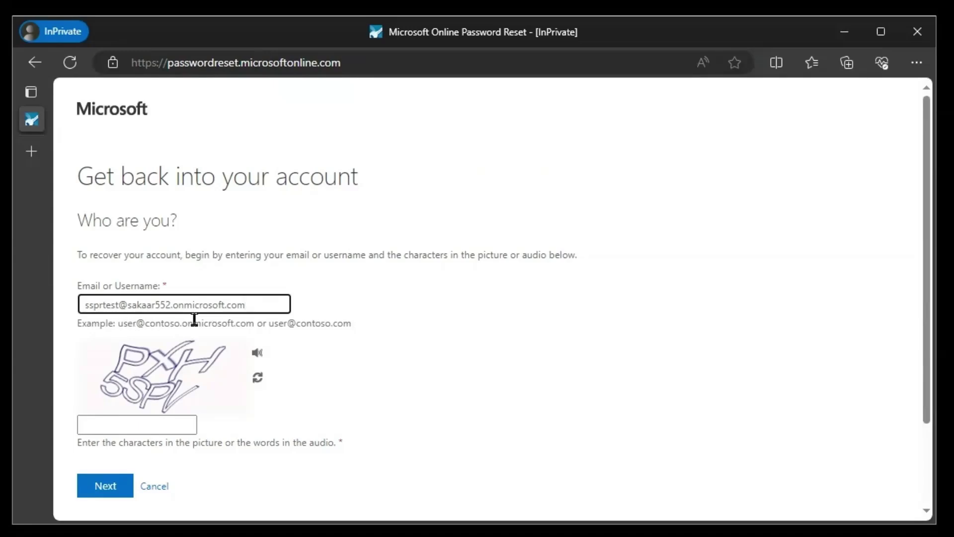
left_click(113, 425)
type("PXH5SPV")
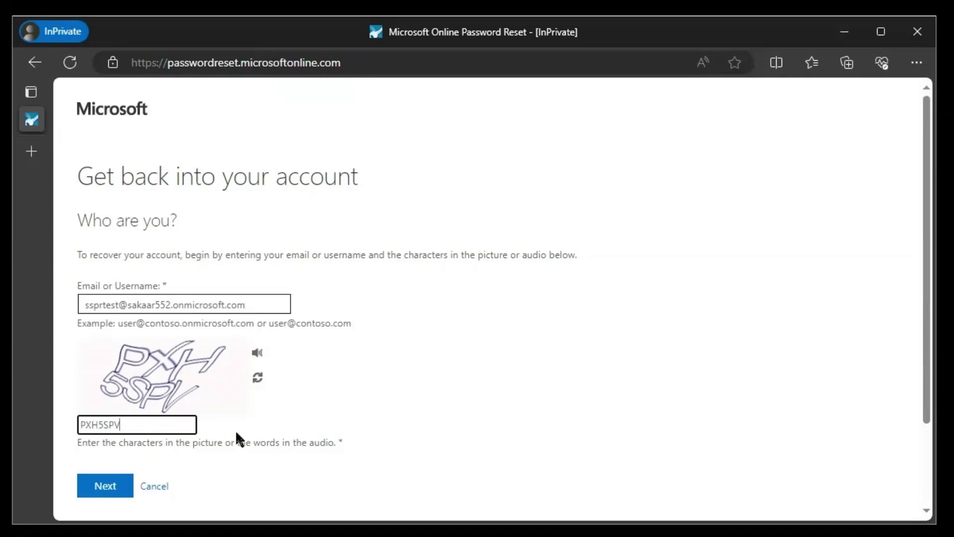
left_click(110, 485)
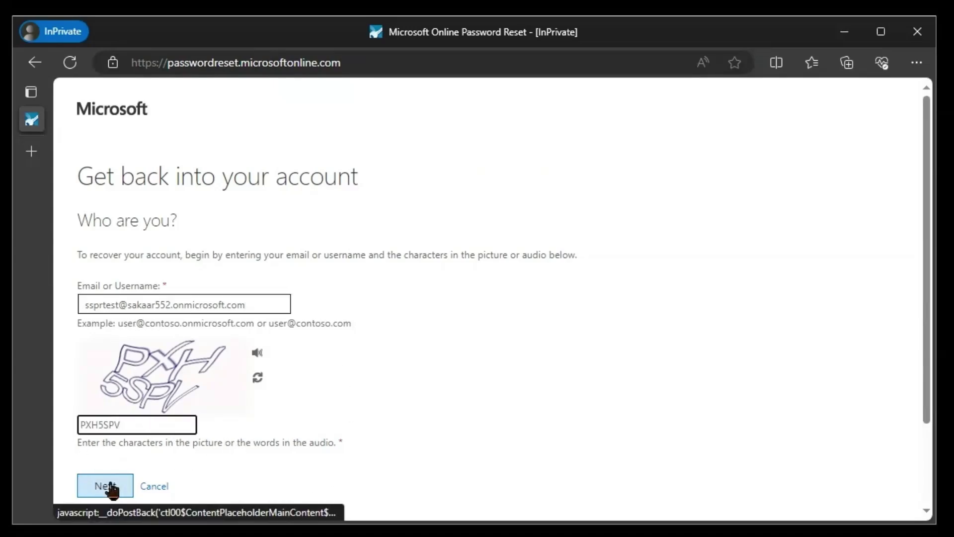
left_click(109, 484)
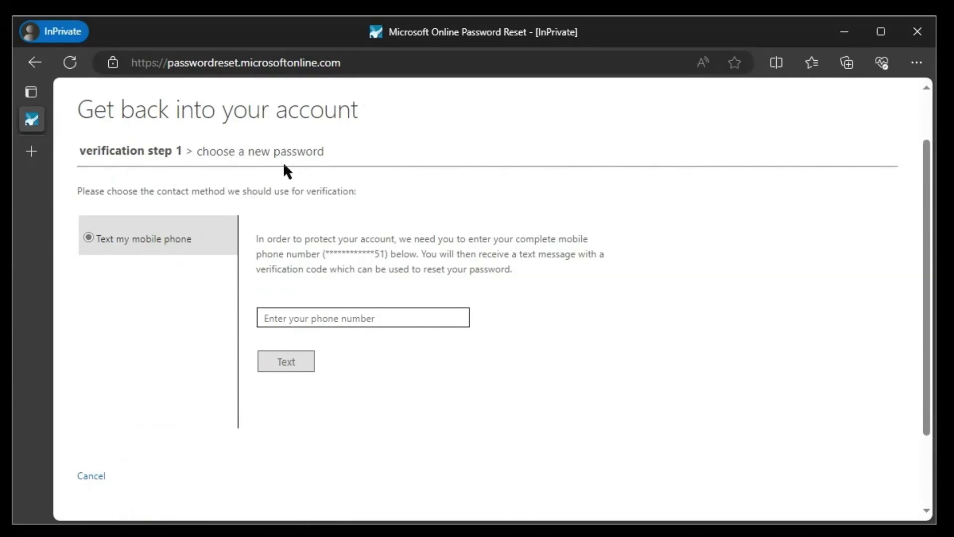
Verify the test user's mobile phone using the full number and the texted code.
left_click(376, 314)
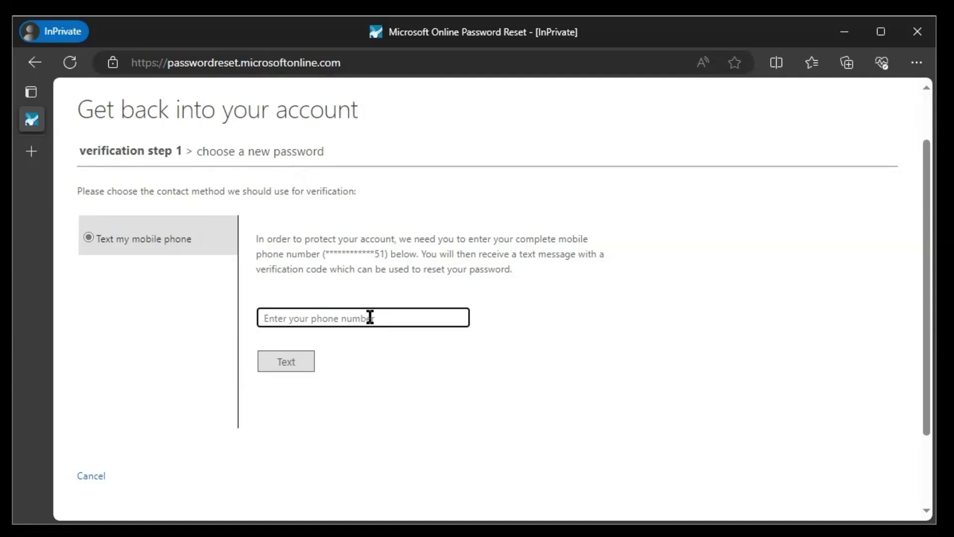
type("707")
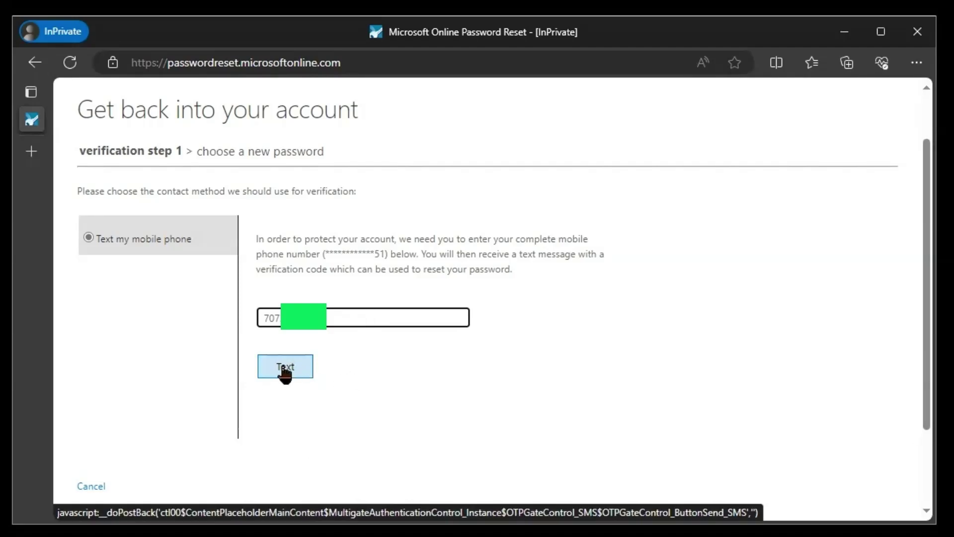
left_click(284, 370)
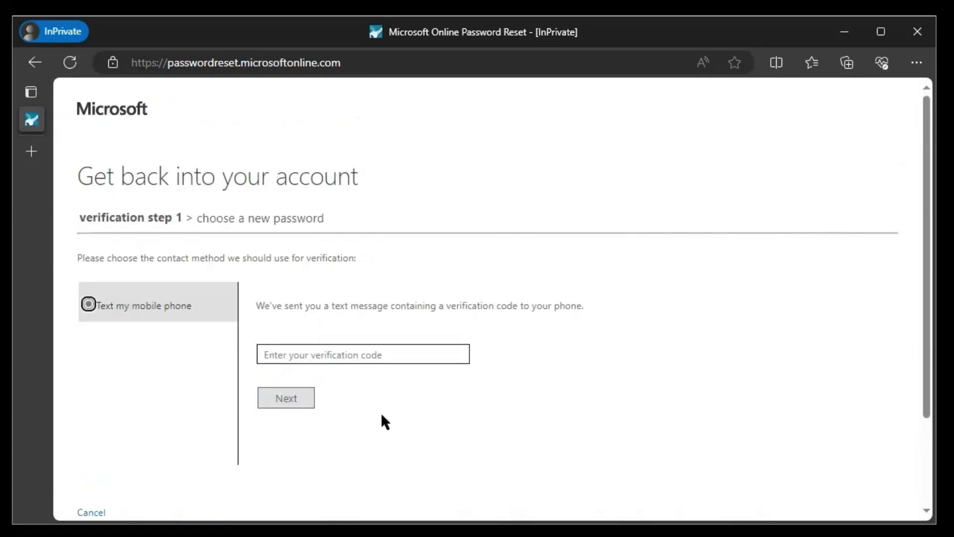
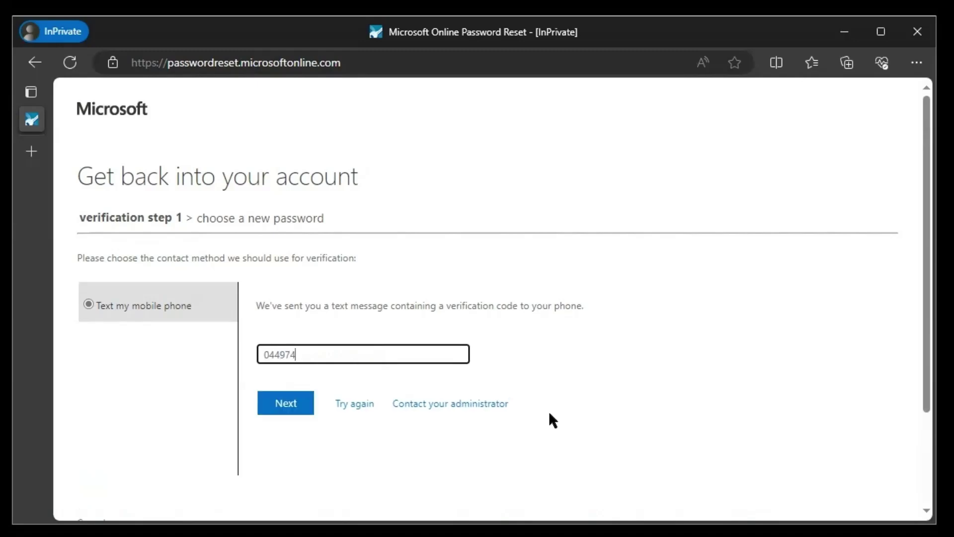
left_click(287, 395)
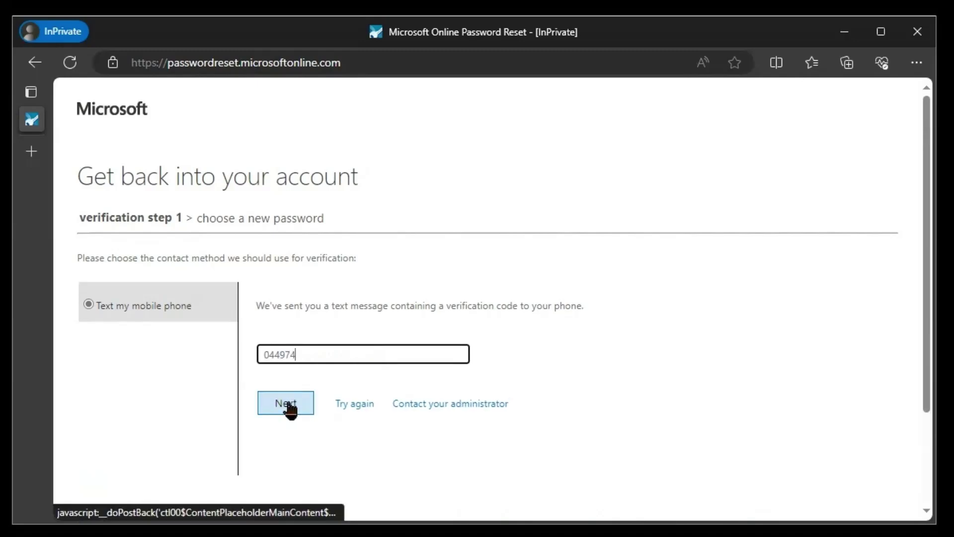
left_click(288, 398)
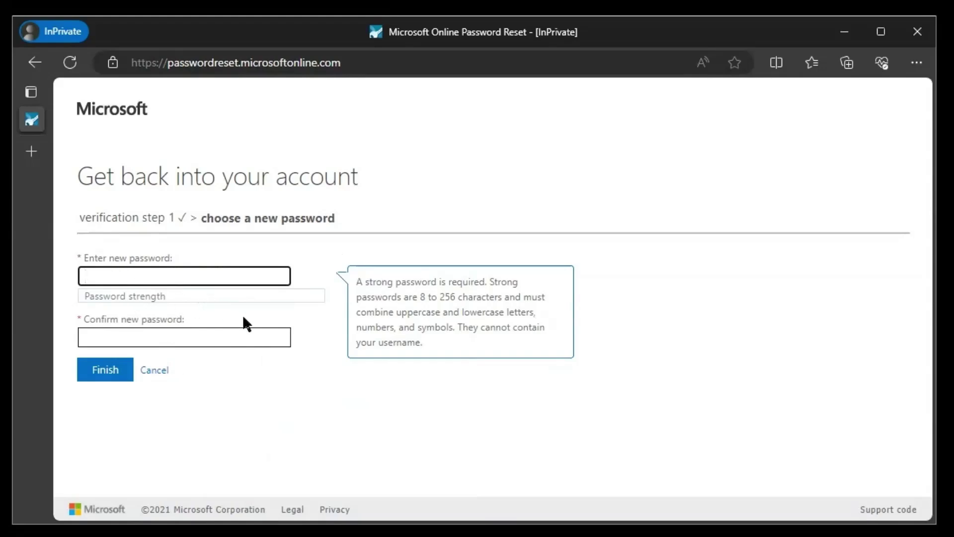
Enter and confirm a strong new password to complete the reset.
type("**********")
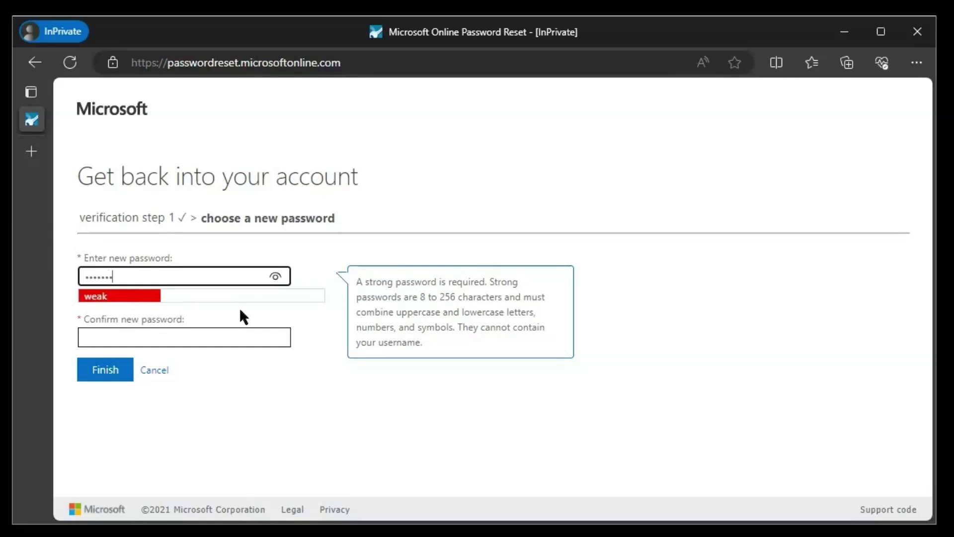
key("Tab")
type("**********")
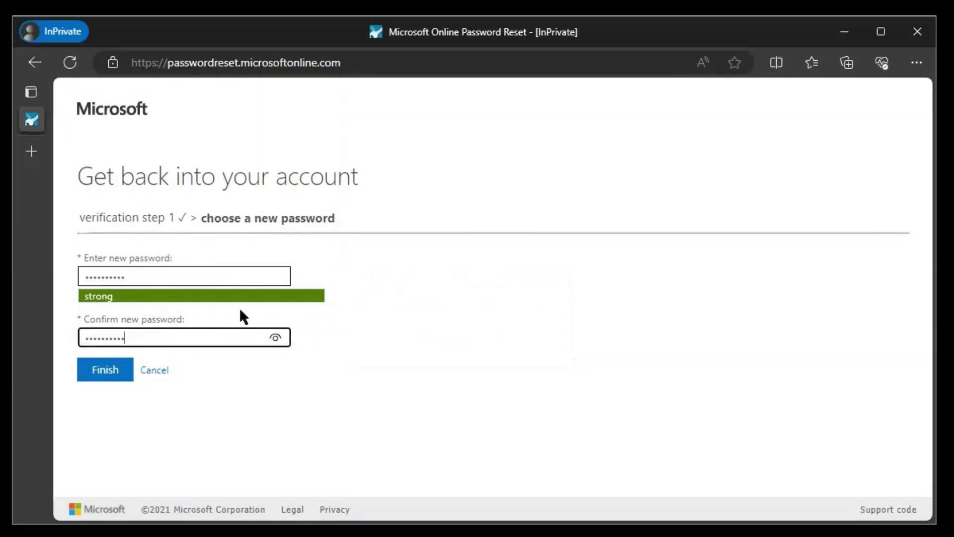
left_click(95, 377)
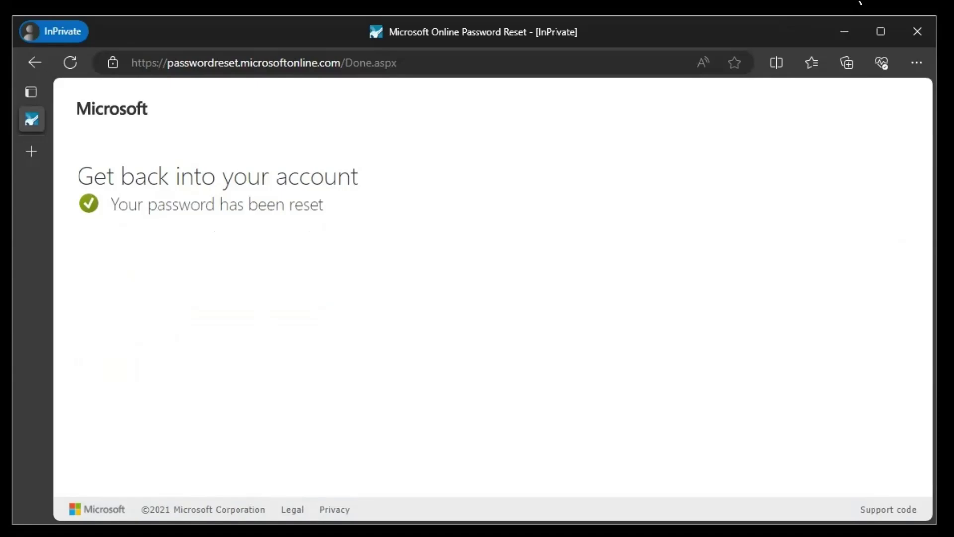
left_click(860, 3)
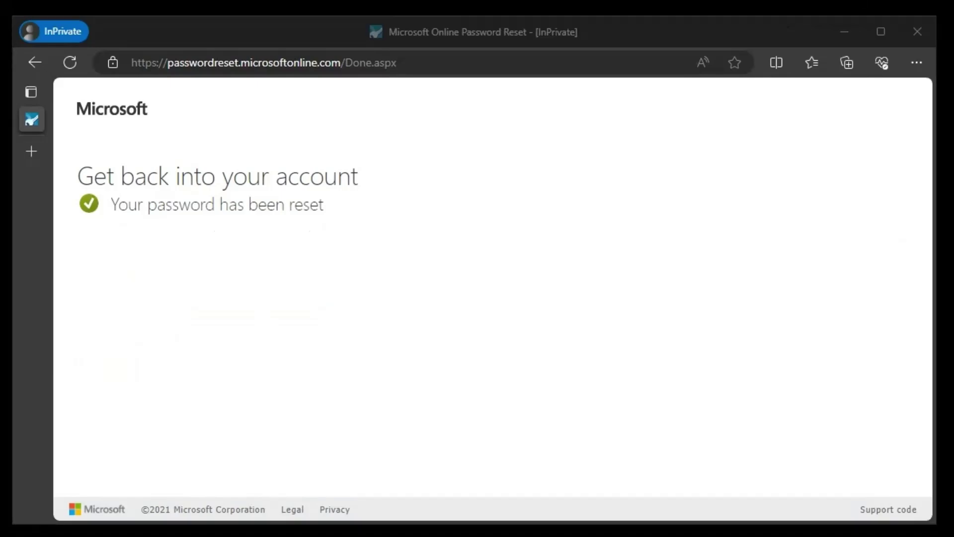